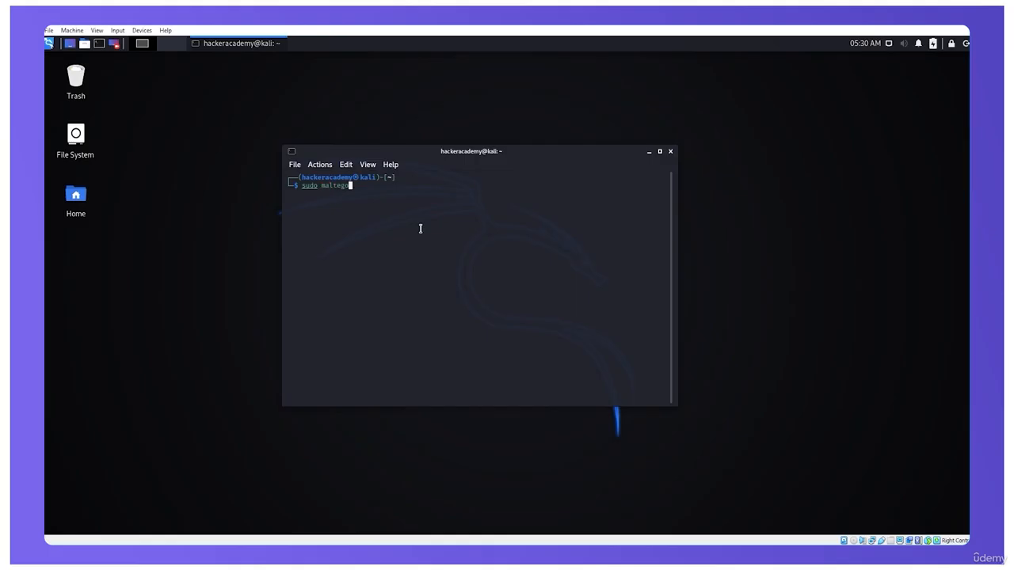
# Launch Maltego with sudo, supply the account's sudo password, and run the Maltego CE (Free) edition
pyautogui.press('Return')
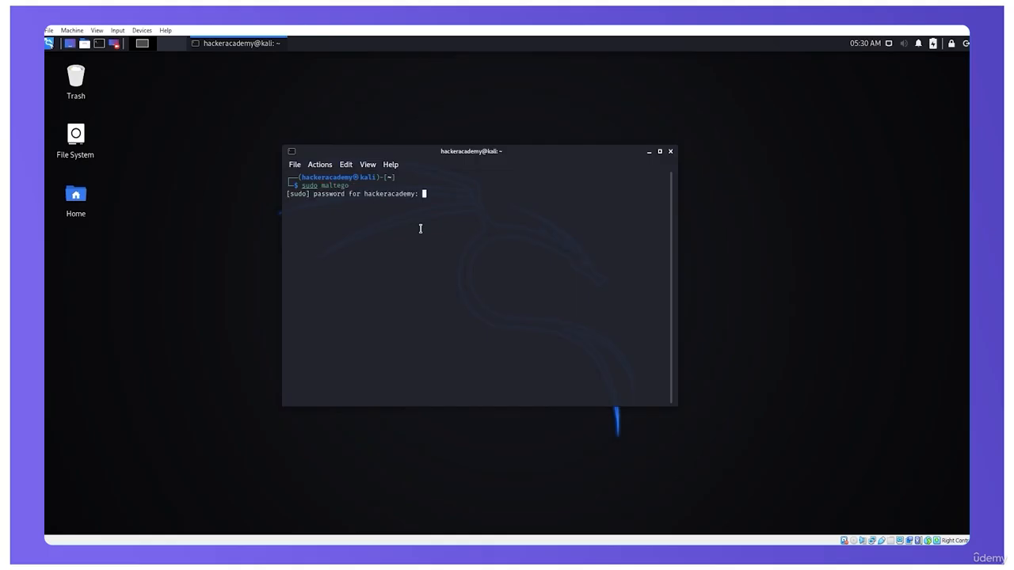
pyautogui.press('Return')
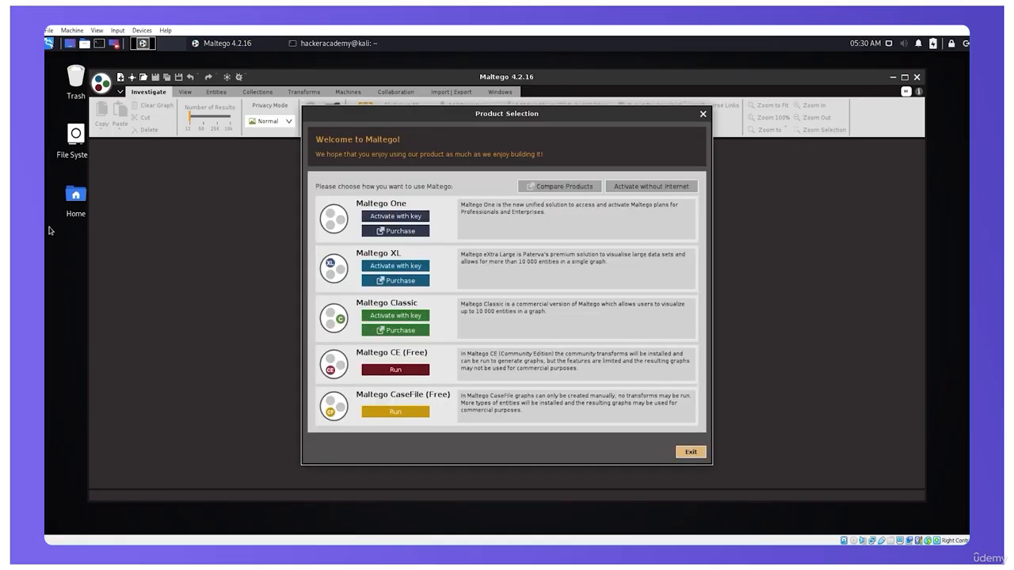
pyautogui.click(408, 375)
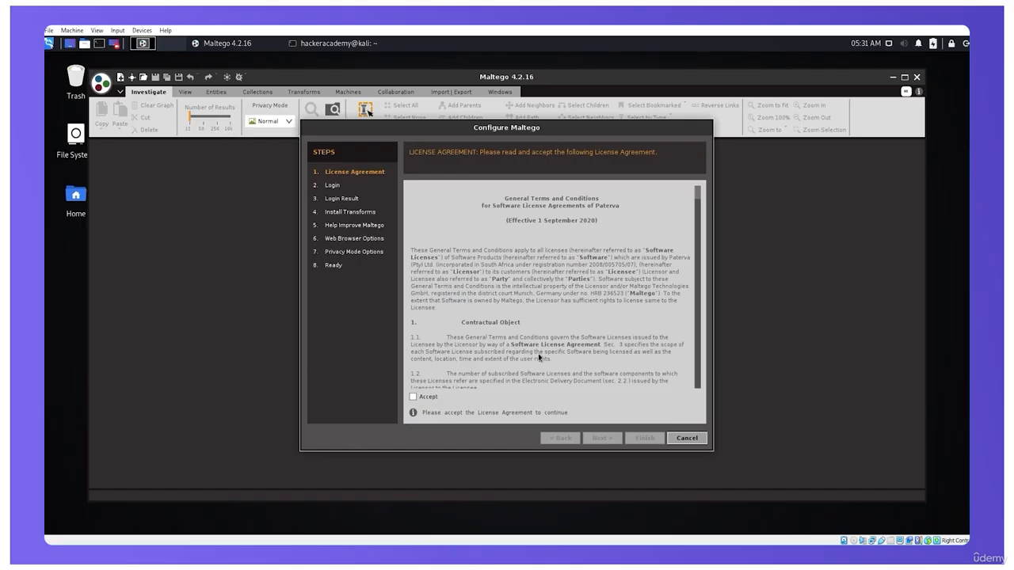
# Read through the license agreement to its end, accept it, and continue to the login stage
pyautogui.scroll(-5, 538, 354)
pyautogui.moveTo(696, 219); pyautogui.dragTo(697, 382)
pyautogui.click(412, 397)
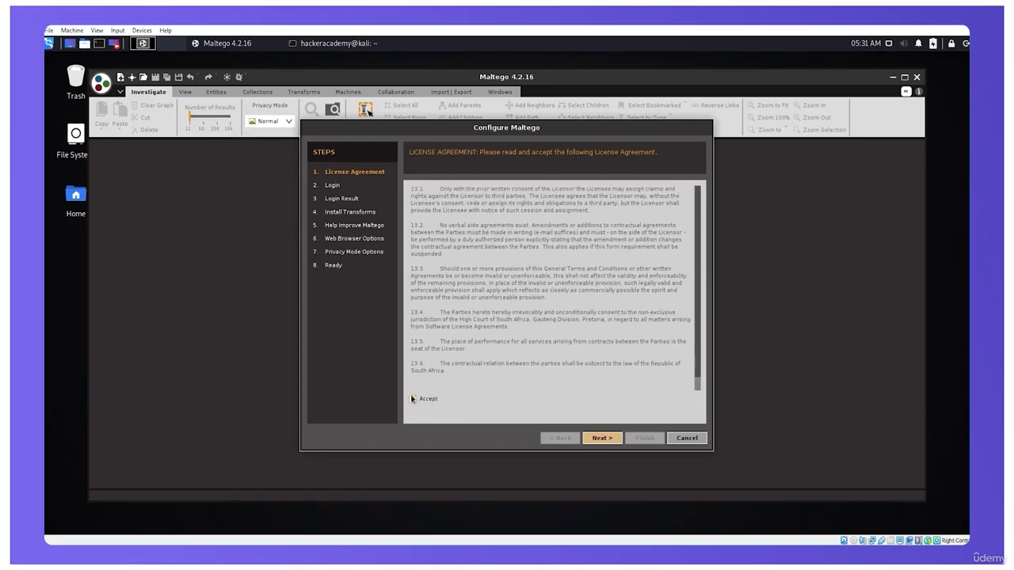
pyautogui.click(592, 440)
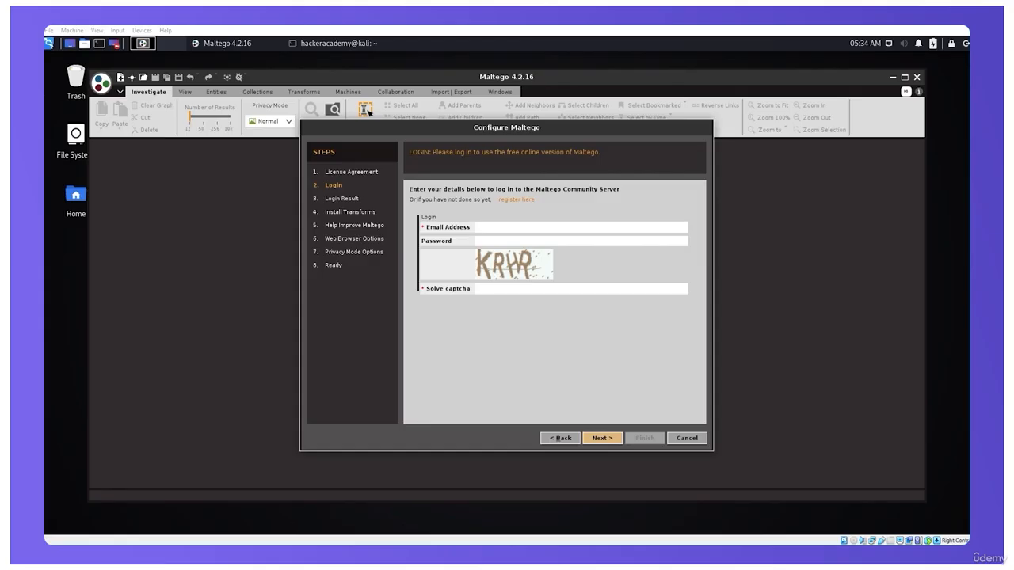
# Try the registration link on the login page, dismiss the error, and open Firefox ESR
pyautogui.click(525, 201)
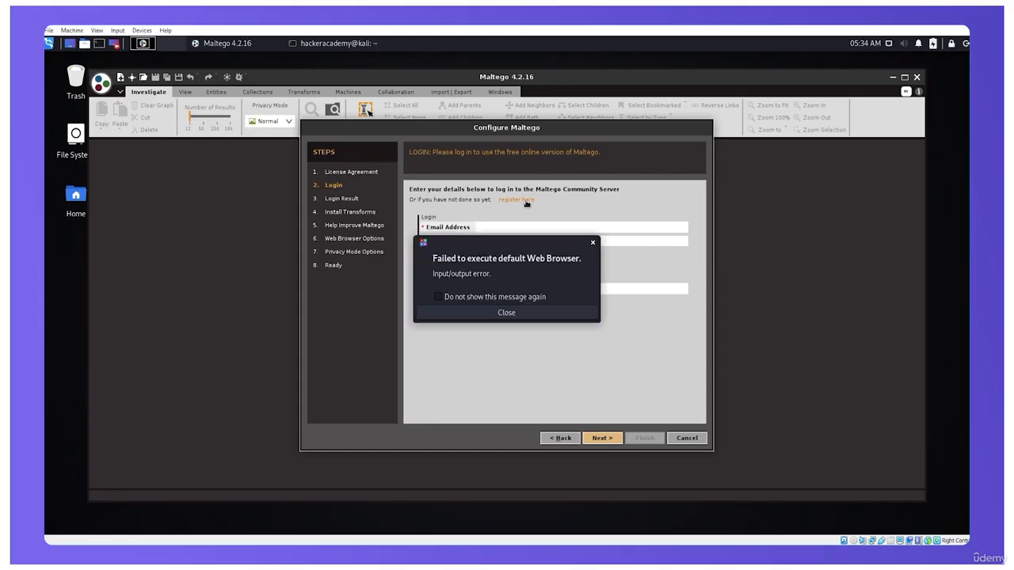
pyautogui.click(552, 321)
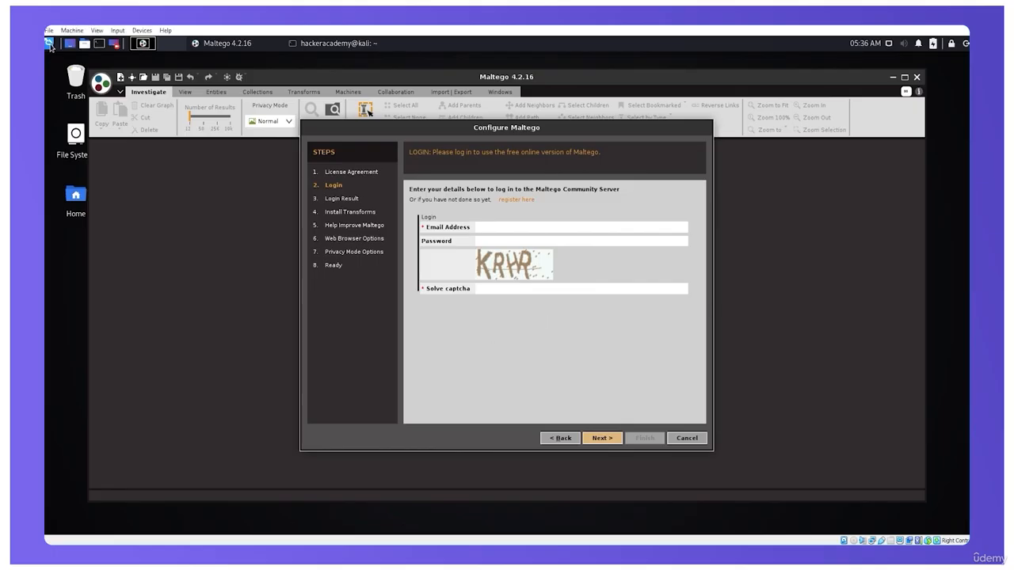
pyautogui.press('super')
pyautogui.write('fire')
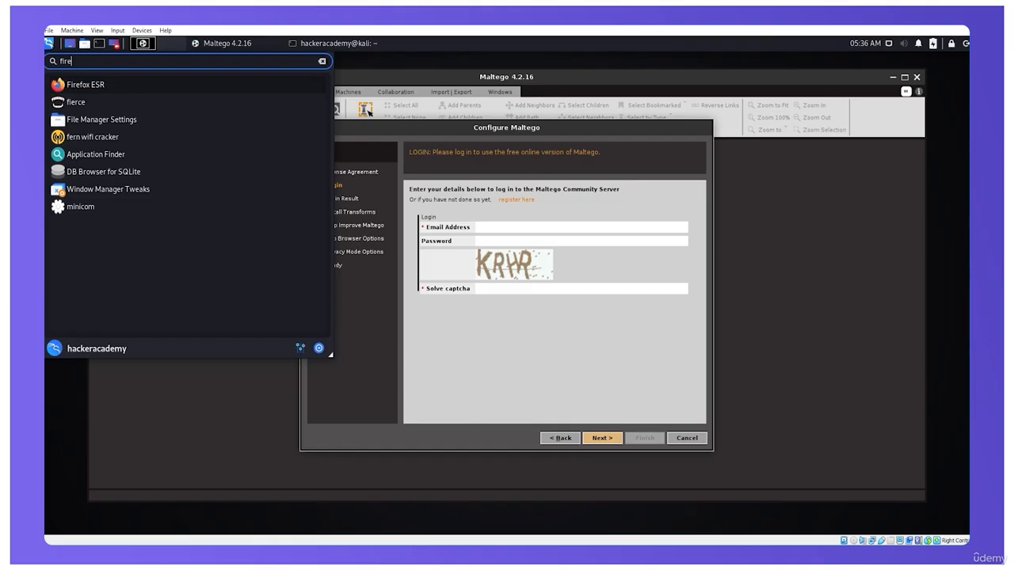
pyautogui.press('Return')
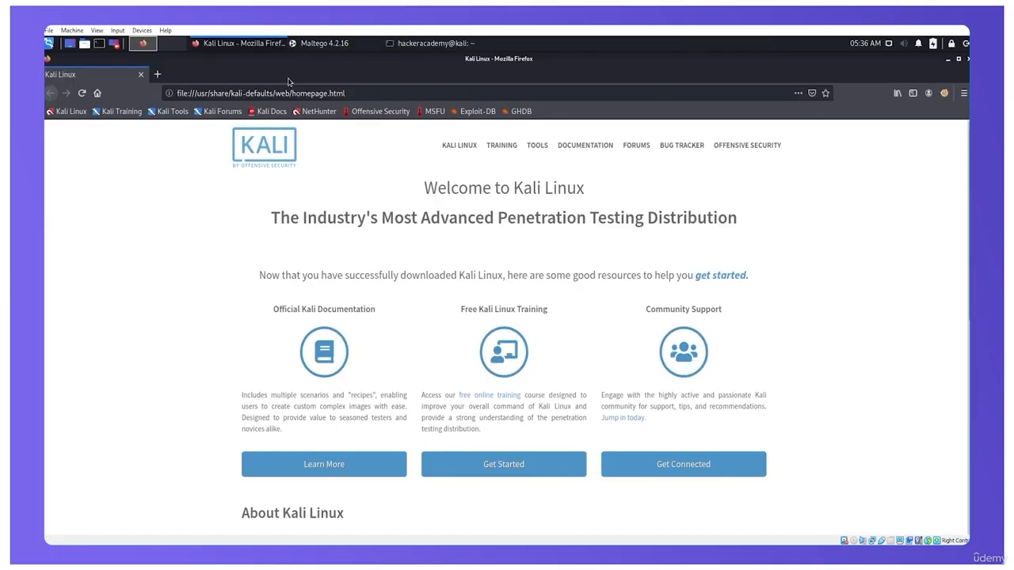
pyautogui.click(297, 93)
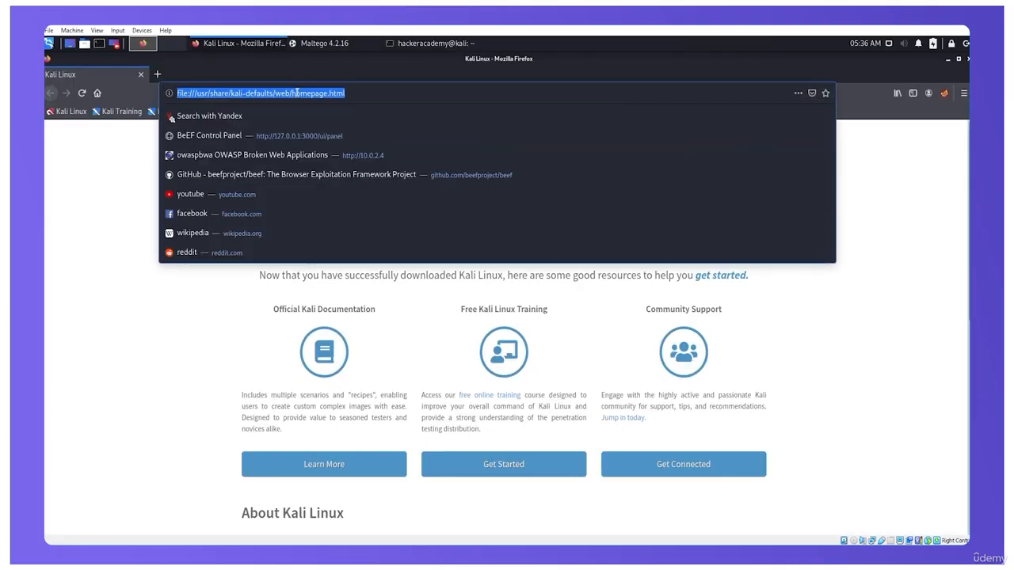
pyautogui.write('www.mal')
pyautogui.press('BackSpace')
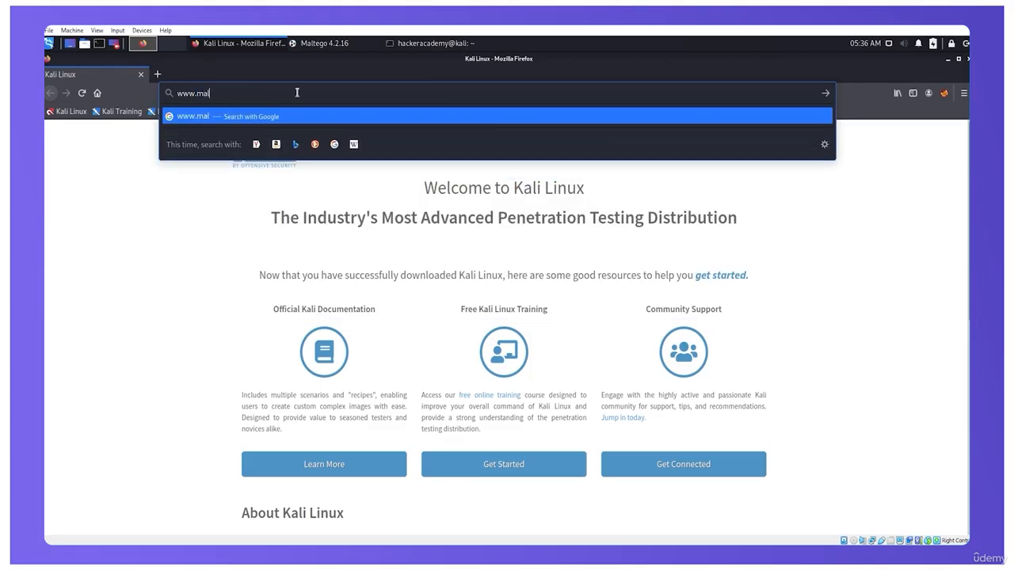
pyautogui.write('tego.com/')
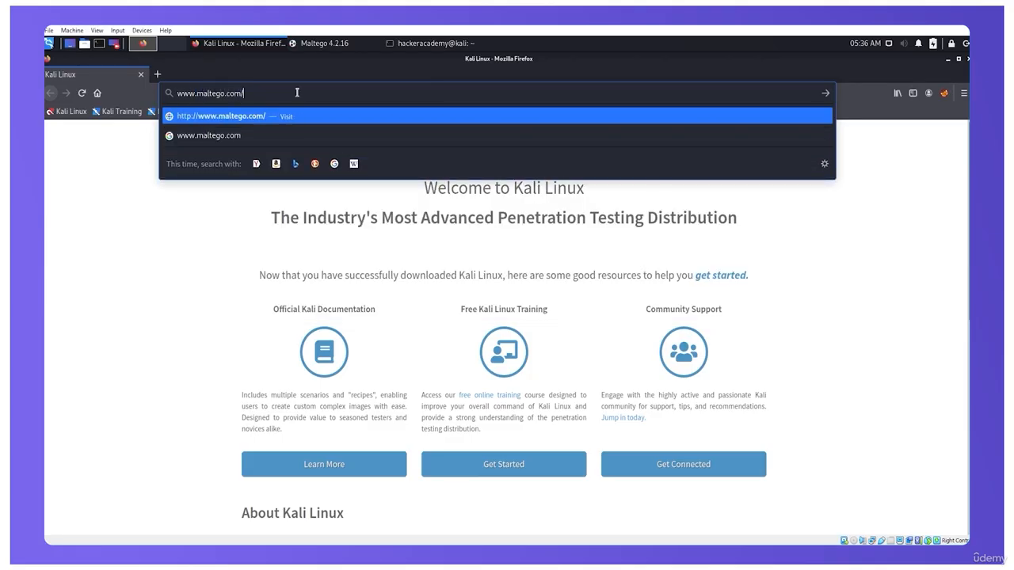
pyautogui.write('ce')
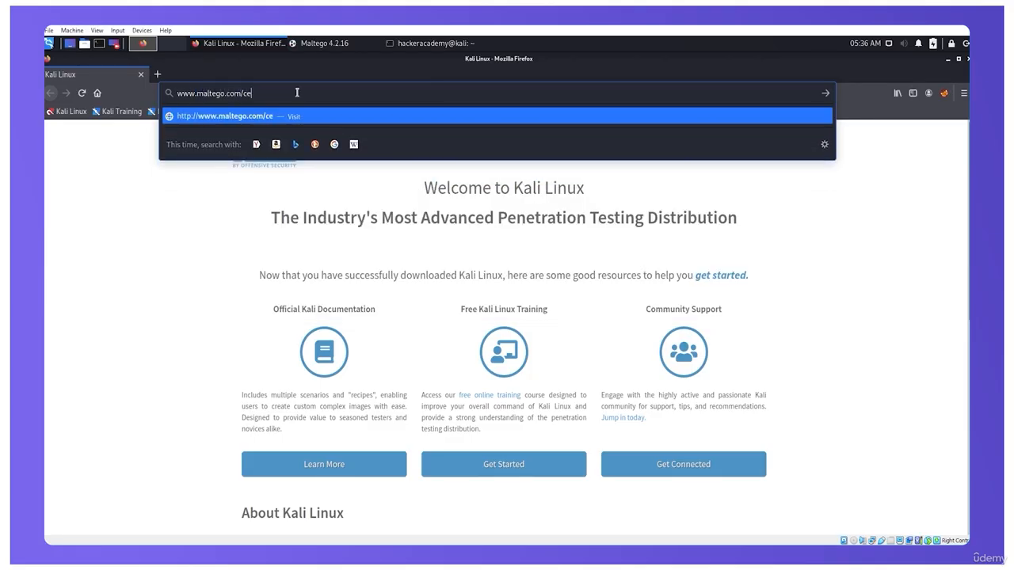
pyautogui.write('-registration')
pyautogui.press('Return')
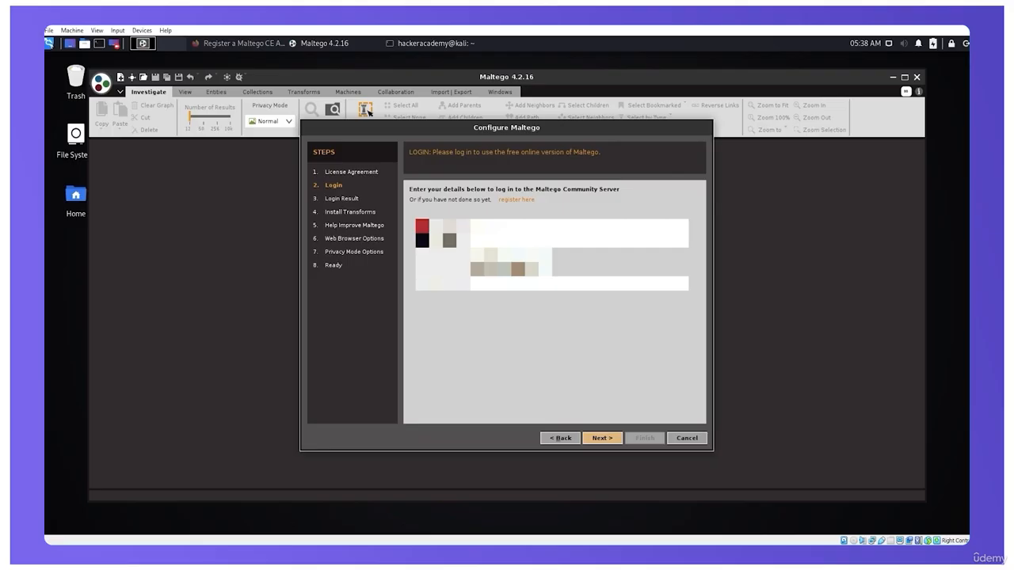
# Log in to the Maltego Community Server with the account email, password and captcha, and continue setup without enabling automatic error reports
pyautogui.press('Return')
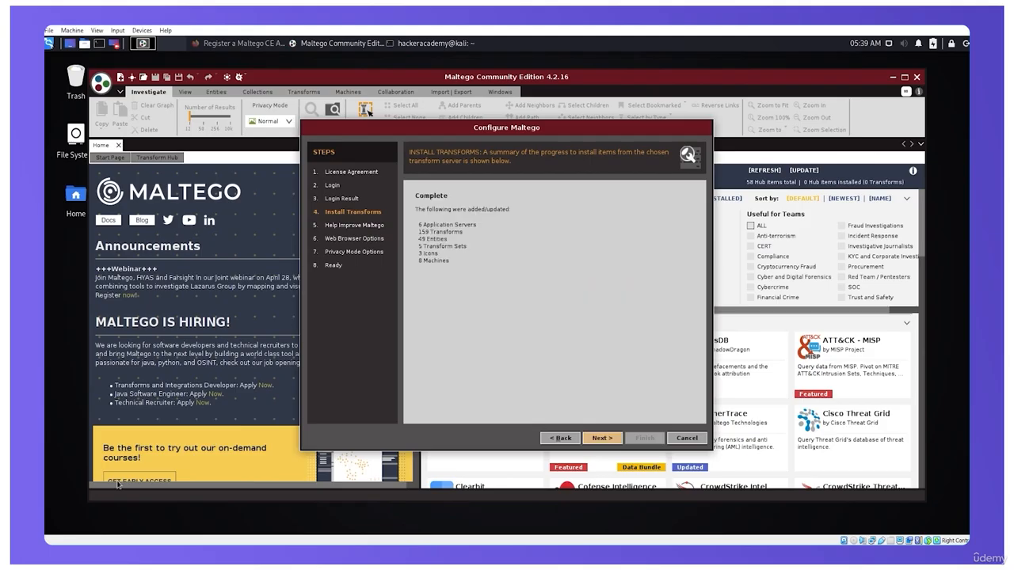
pyautogui.click(602, 438)
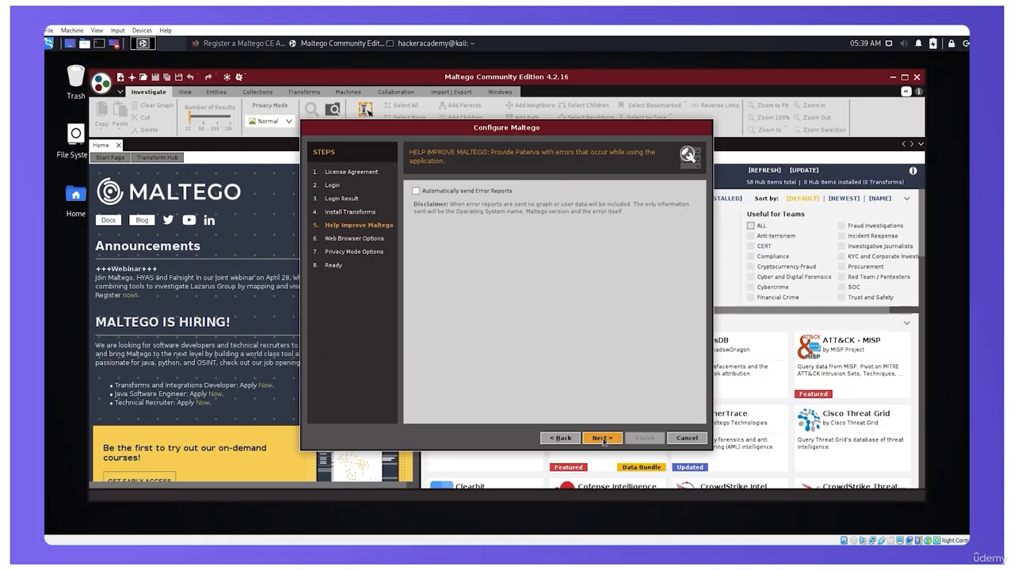
pyautogui.click(602, 439)
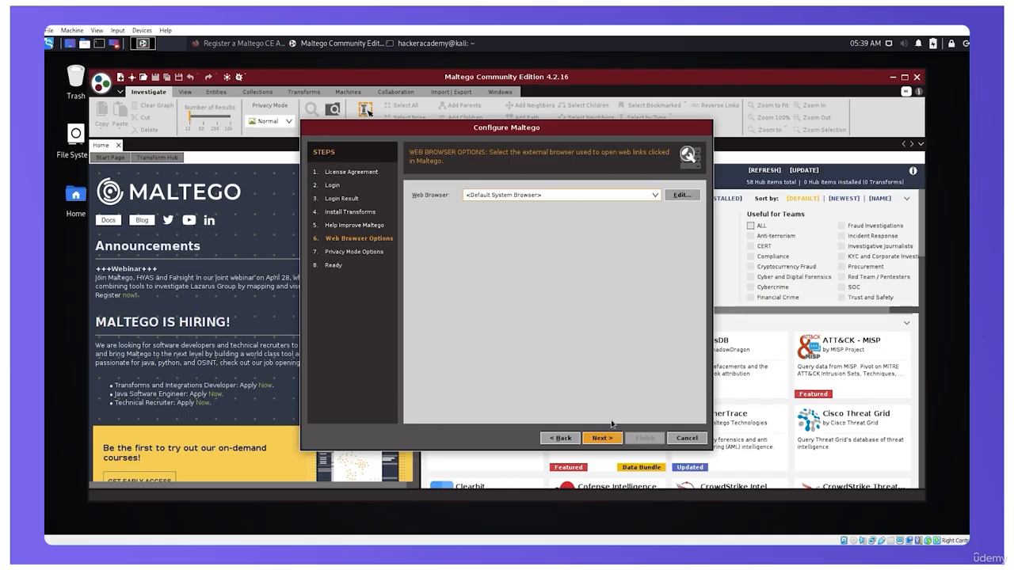
# Set the external web browser to Firefox, keep the Normal privacy mode, and finish setup with the blank graph option
pyautogui.click(624, 198)
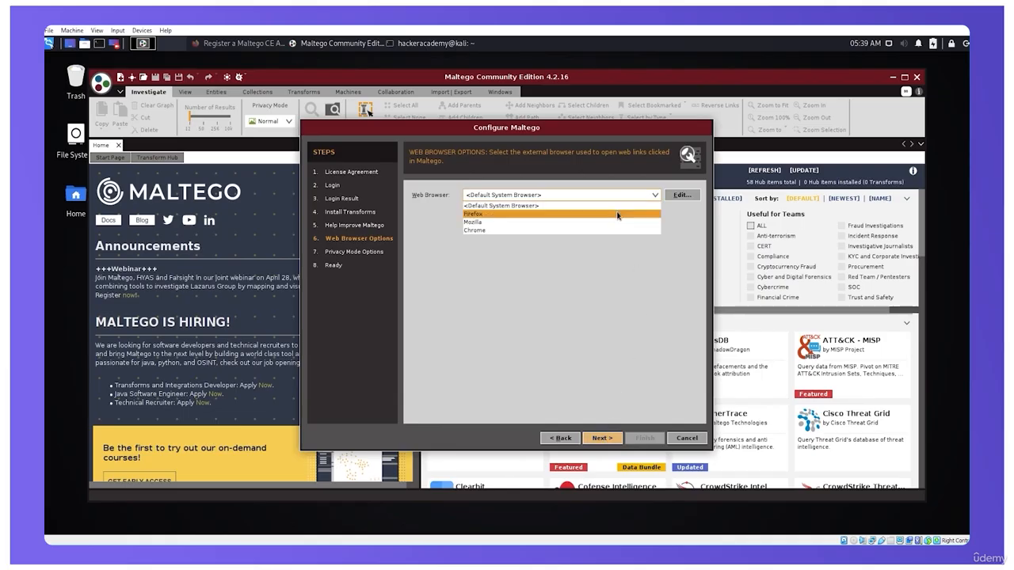
pyautogui.click(618, 214)
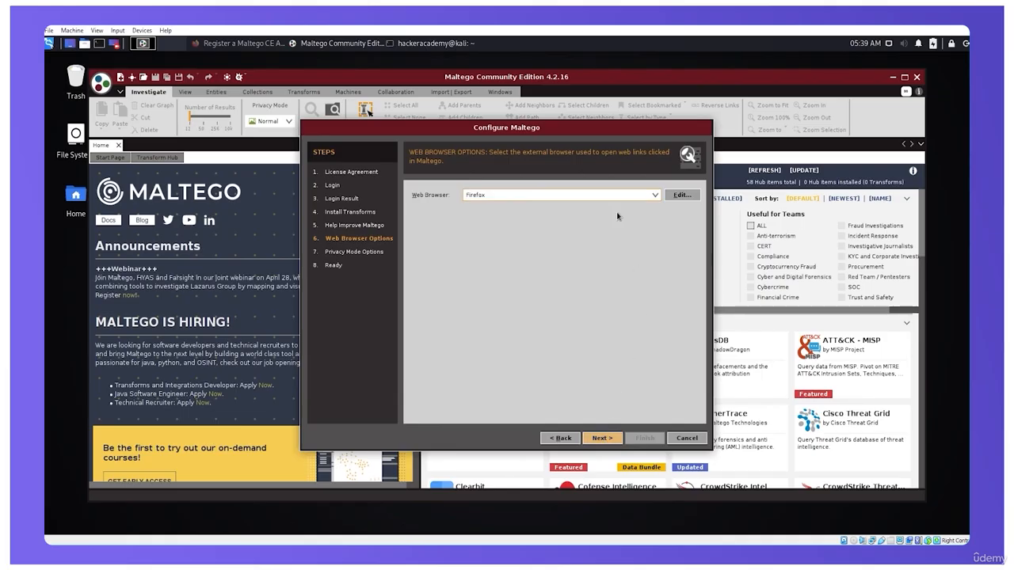
pyautogui.click(610, 439)
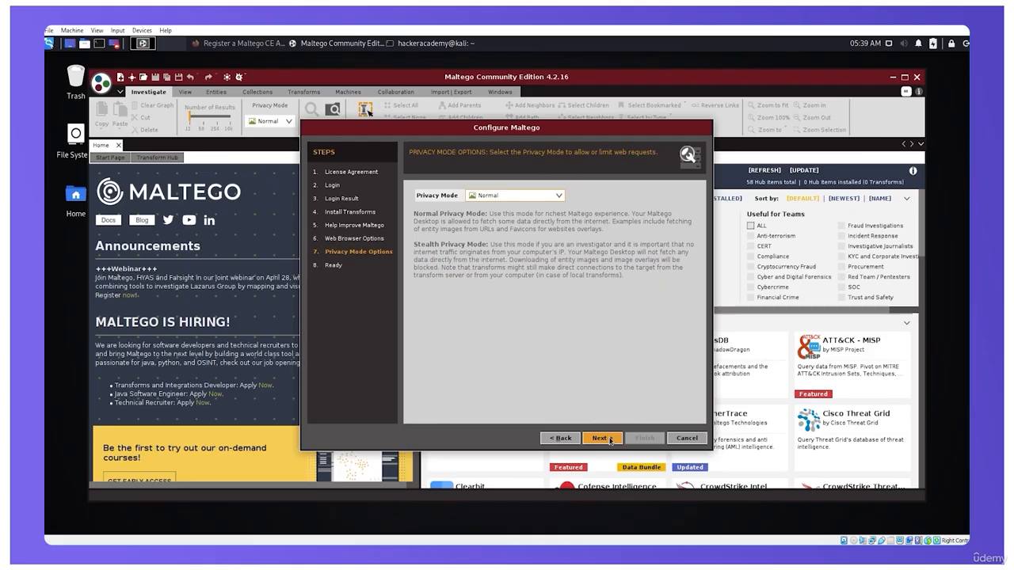
pyautogui.click(610, 440)
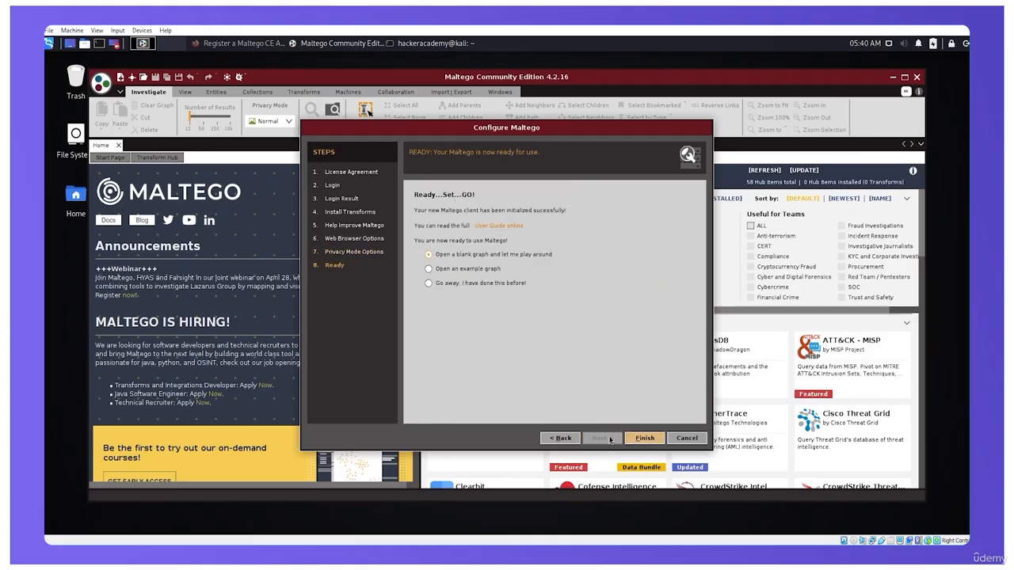
pyautogui.click(645, 438)
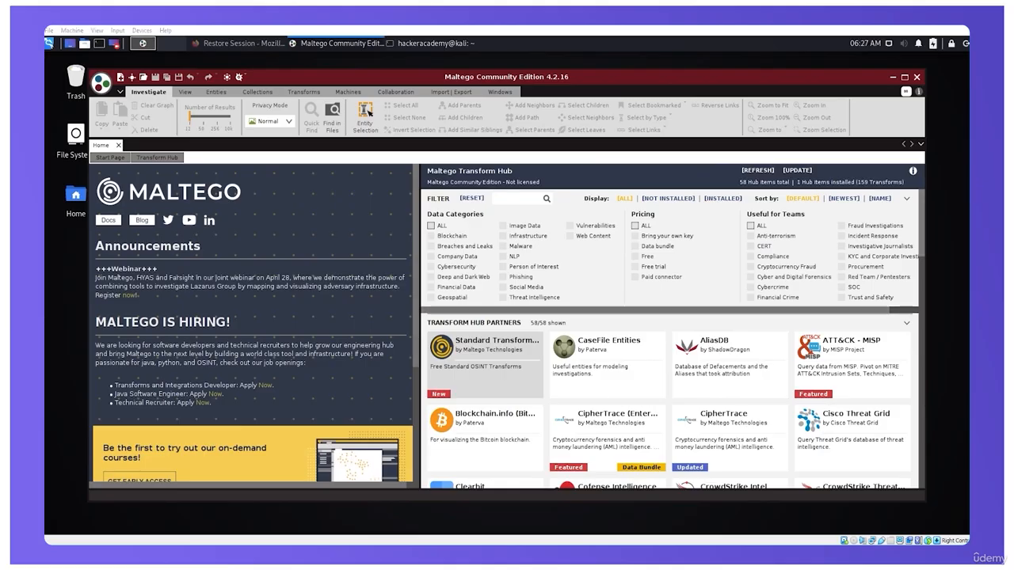
# Create a new blank graph
pyautogui.click(100, 83)
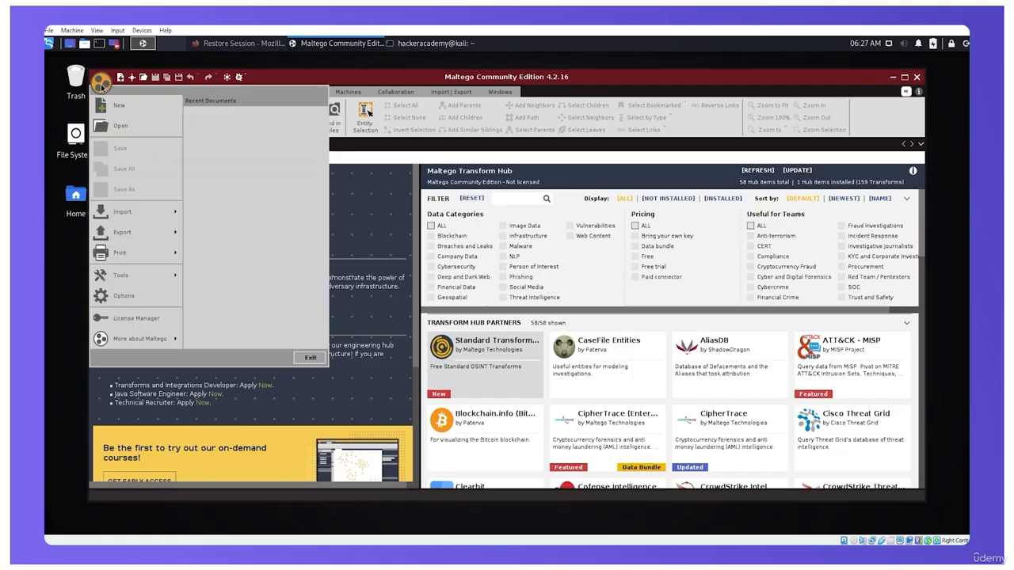
pyautogui.click(152, 108)
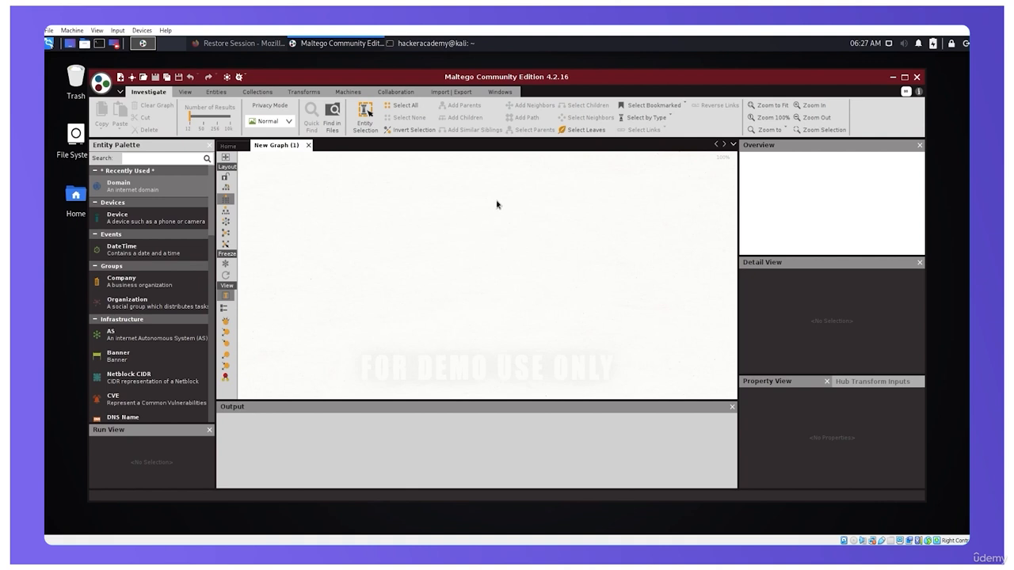
pyautogui.moveTo(495, 201); pyautogui.dragTo(370, 258)
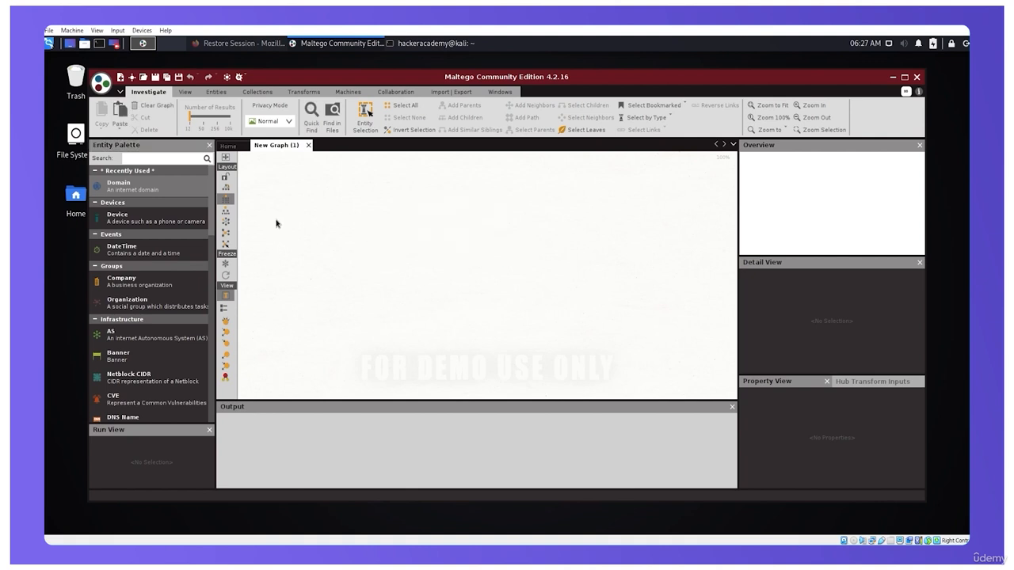
# Add a Domain entity to the upper part of the graph and move it slightly toward the middle
pyautogui.moveTo(154, 188); pyautogui.dragTo(416, 208)
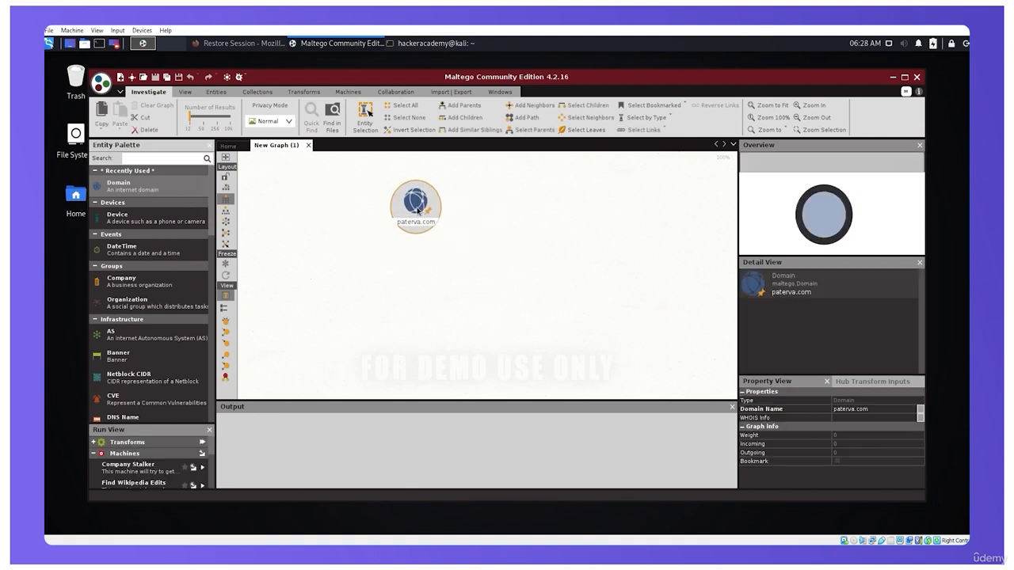
pyautogui.click(401, 285)
pyautogui.click(414, 205)
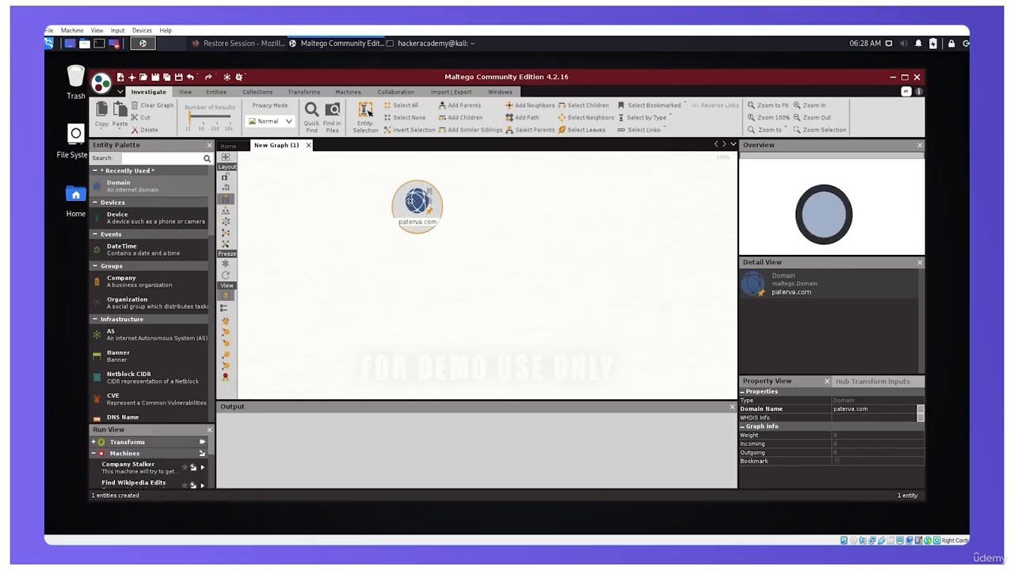
pyautogui.moveTo(414, 206); pyautogui.dragTo(361, 210)
# Set the Domain entity's domain name to nhs.uk
pyautogui.doubleClick(453, 212)
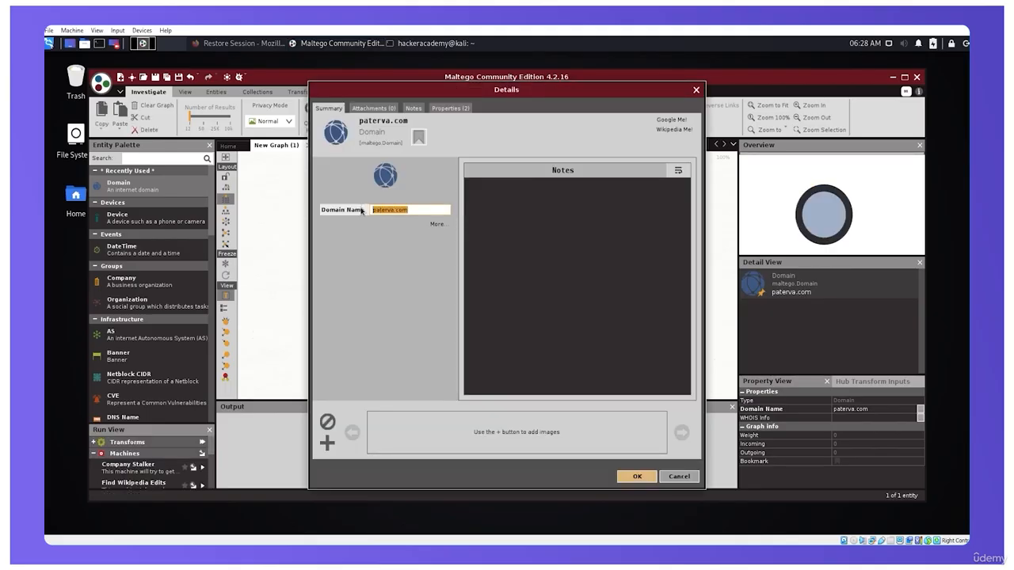
pyautogui.write('nhs.uk')
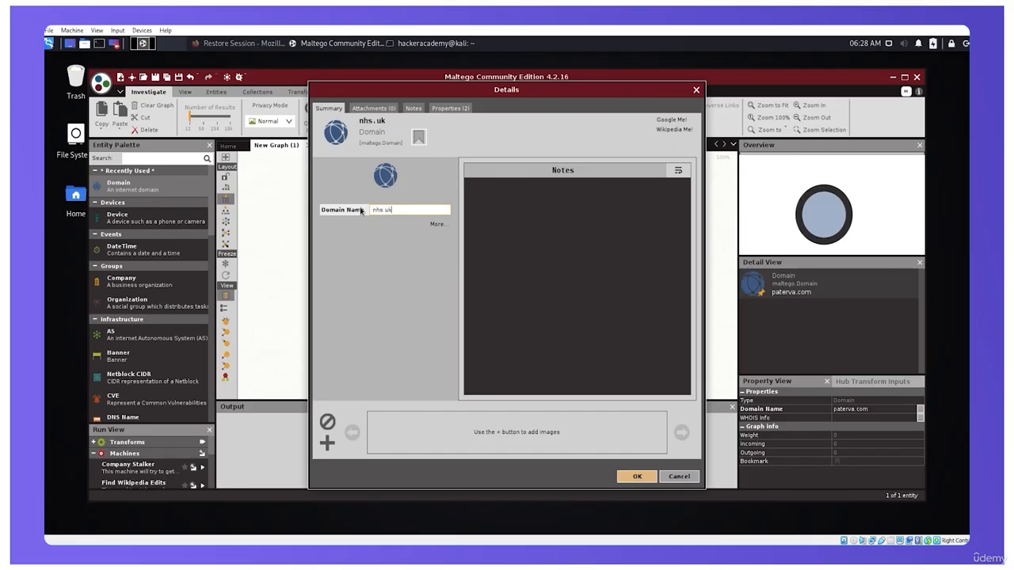
pyautogui.click(637, 477)
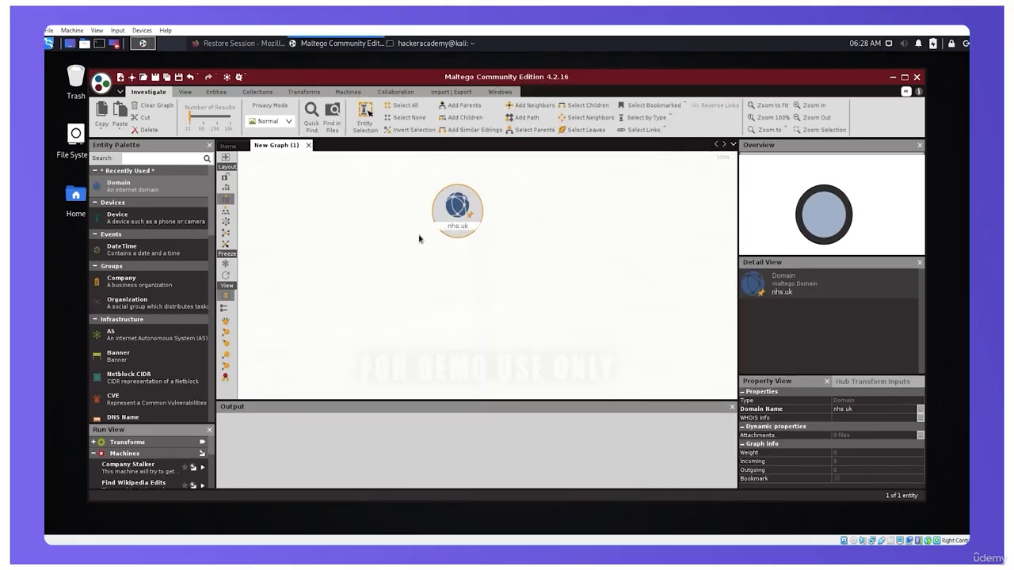
# Run all transforms on the nhs.uk domain, using snapshot dates from 20100101 to 20201231
pyautogui.rightClick(439, 207)
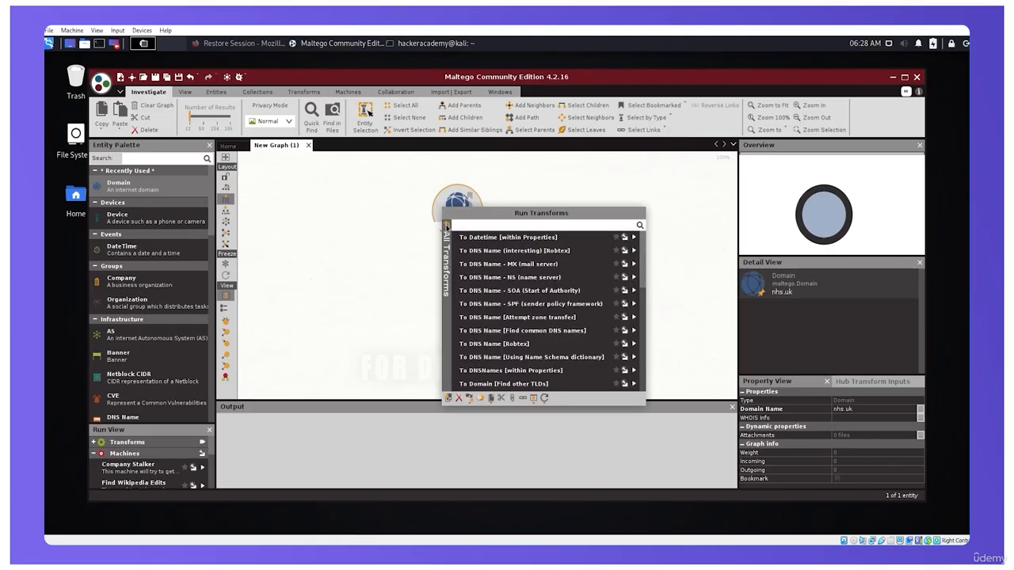
pyautogui.click(448, 230)
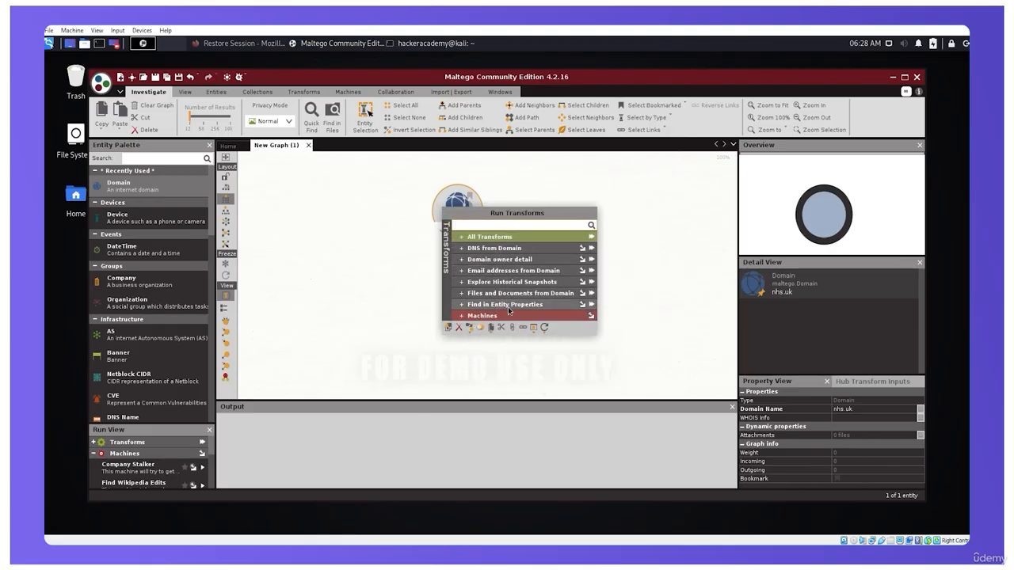
pyautogui.click(592, 238)
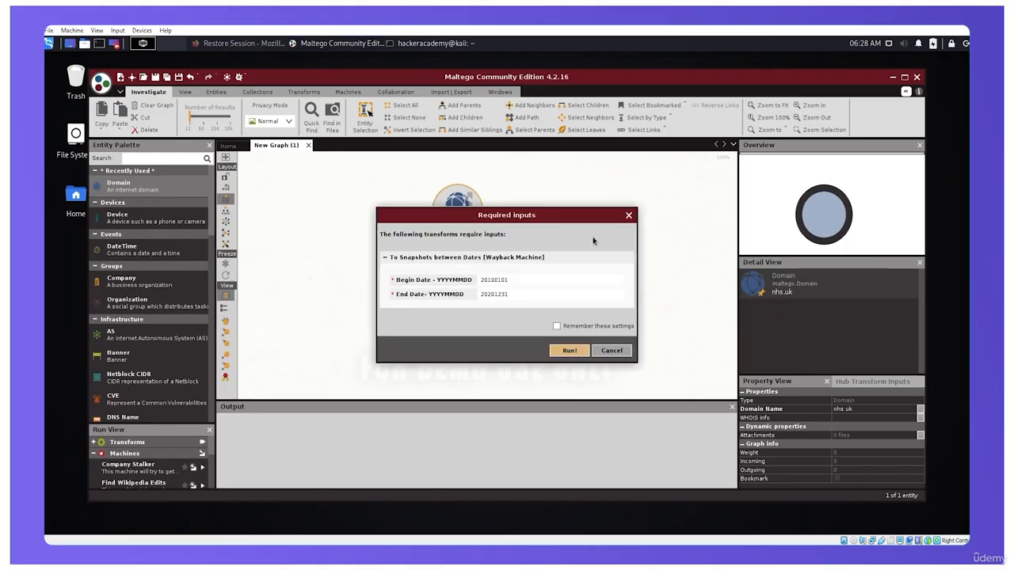
pyautogui.click(569, 350)
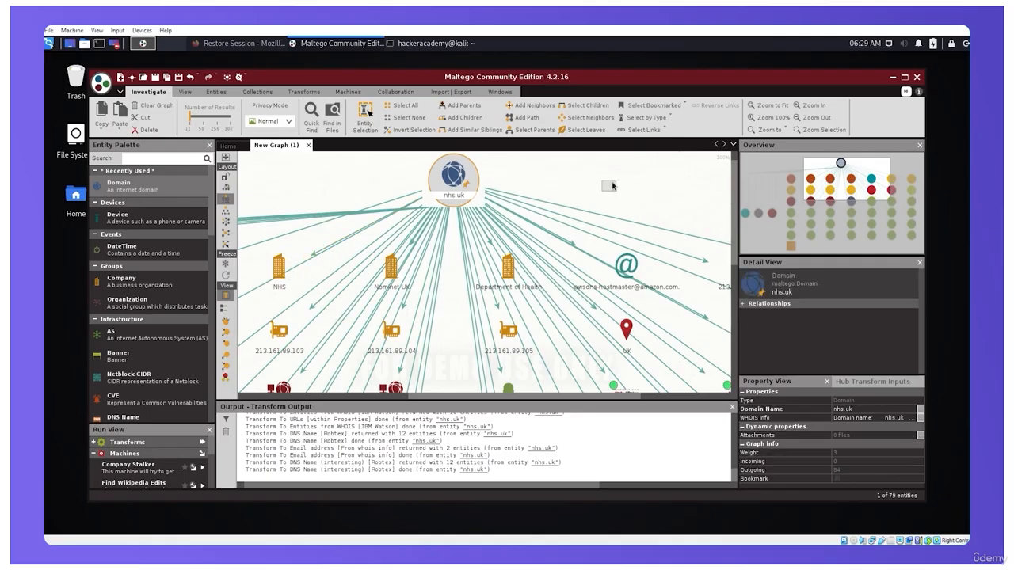
# Select the Department of Health company entity in the graph to view its details
pyautogui.click(503, 271)
pyautogui.click(503, 272)
pyautogui.scroll(-2, 478, 284)
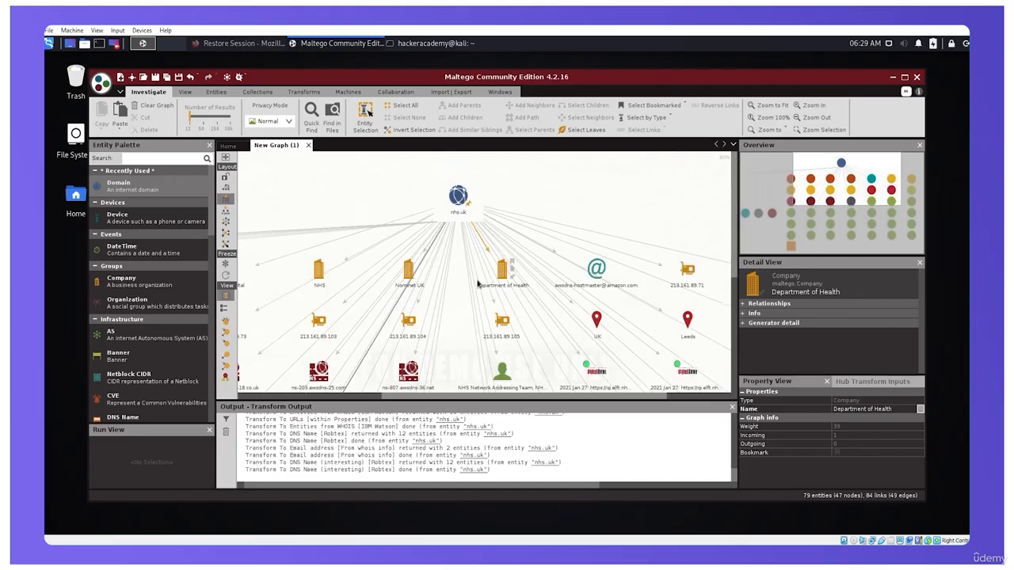
pyautogui.scroll(-3, 478, 286)
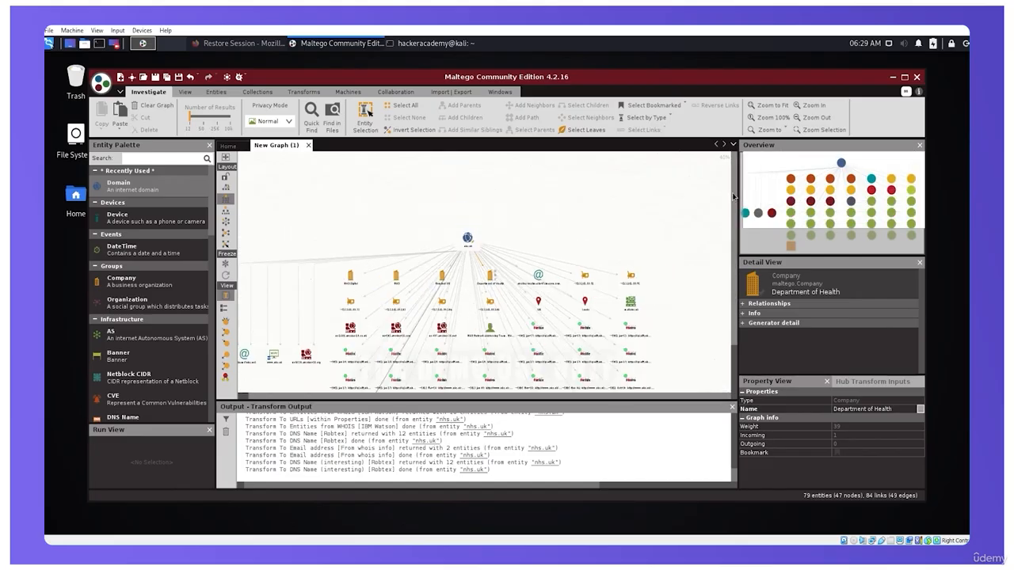
pyautogui.moveTo(736, 277); pyautogui.dragTo(737, 319)
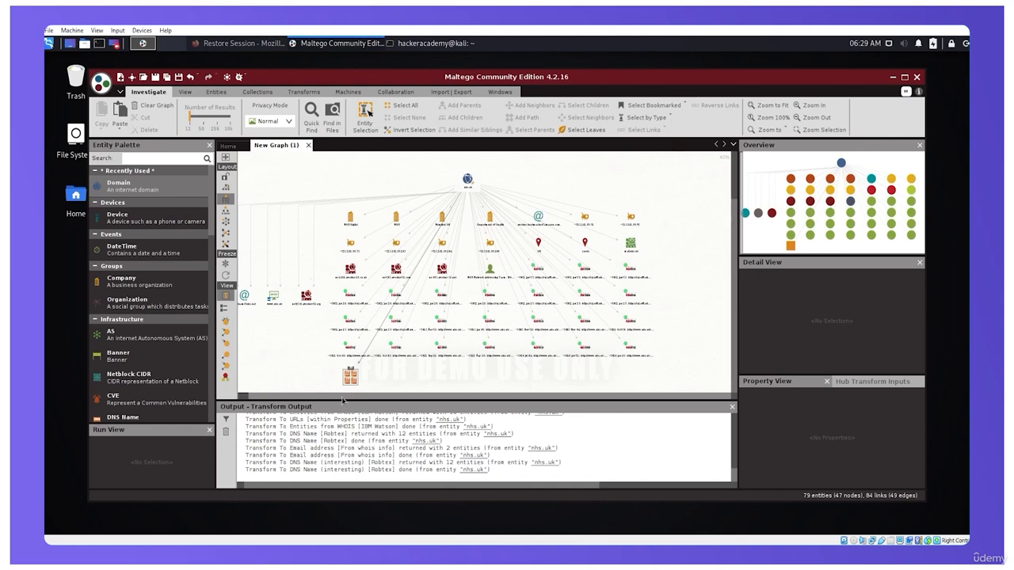
pyautogui.moveTo(320, 400); pyautogui.dragTo(315, 400)
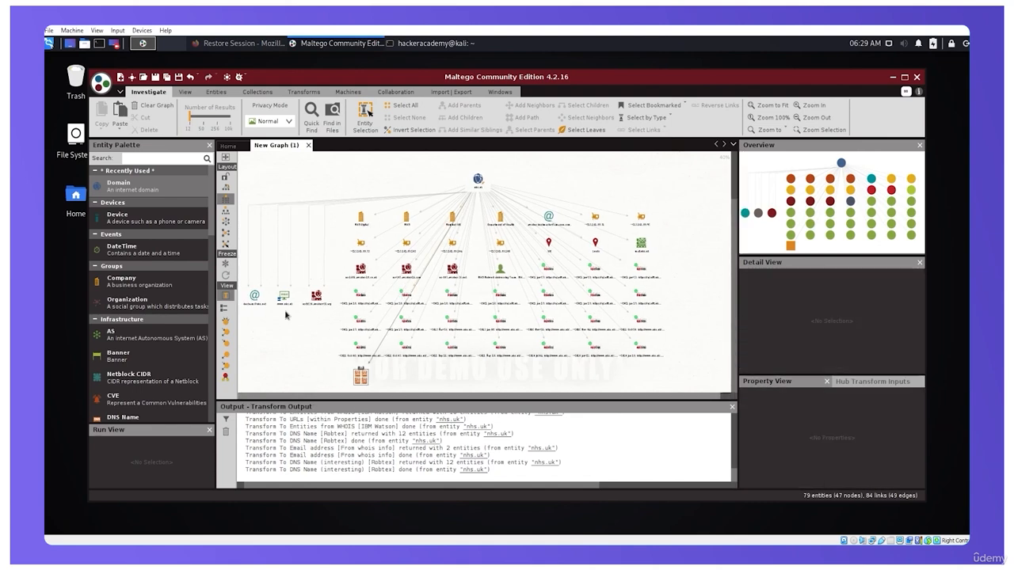
pyautogui.scroll(3, 293, 314)
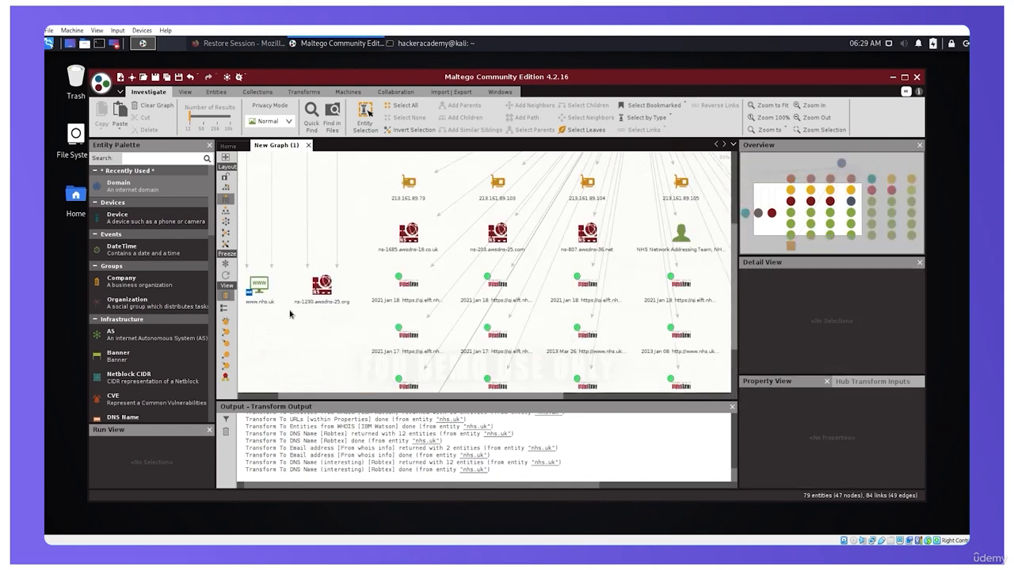
pyautogui.rightClick(258, 284)
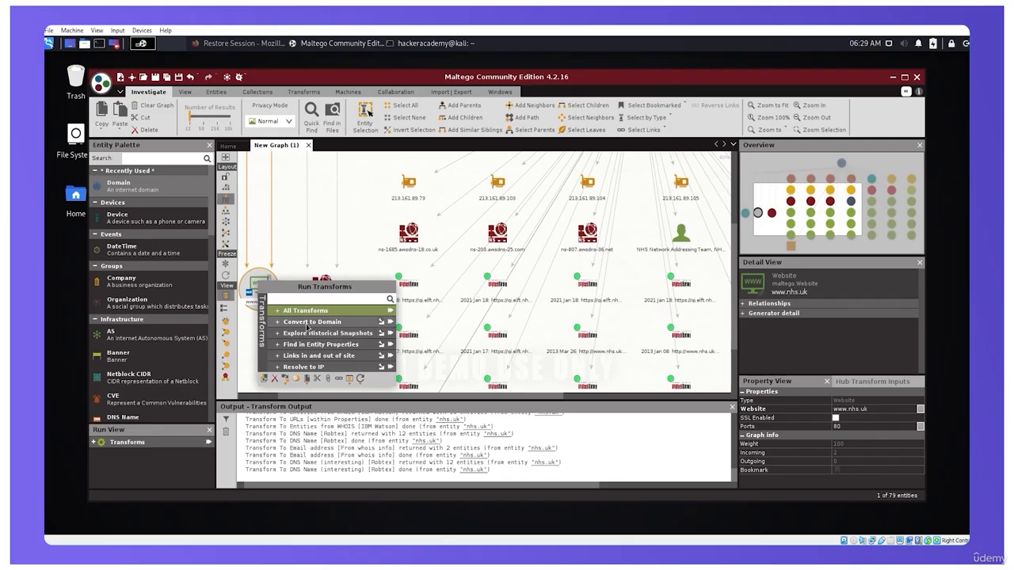
pyautogui.click(279, 313)
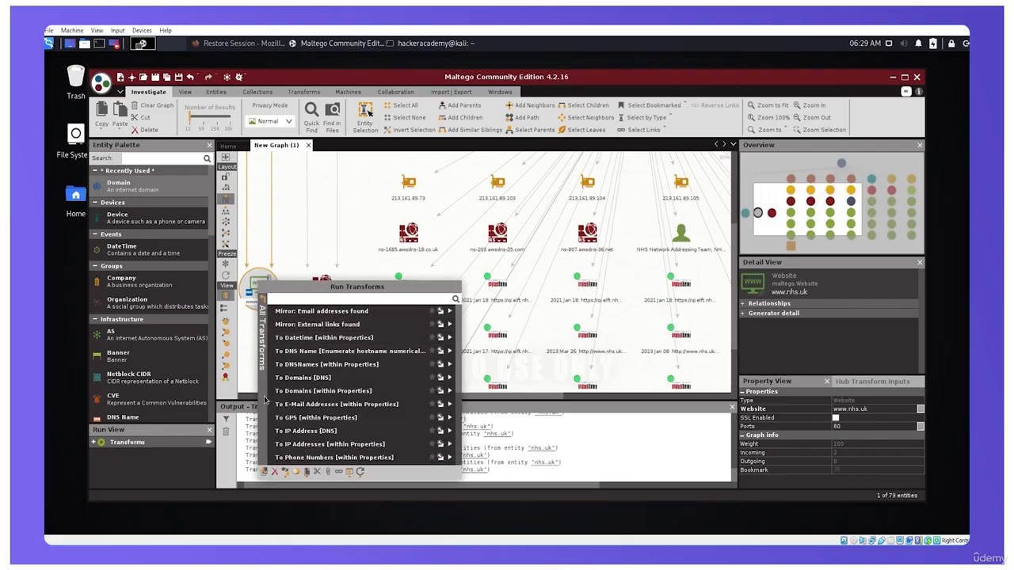
pyautogui.click(262, 303)
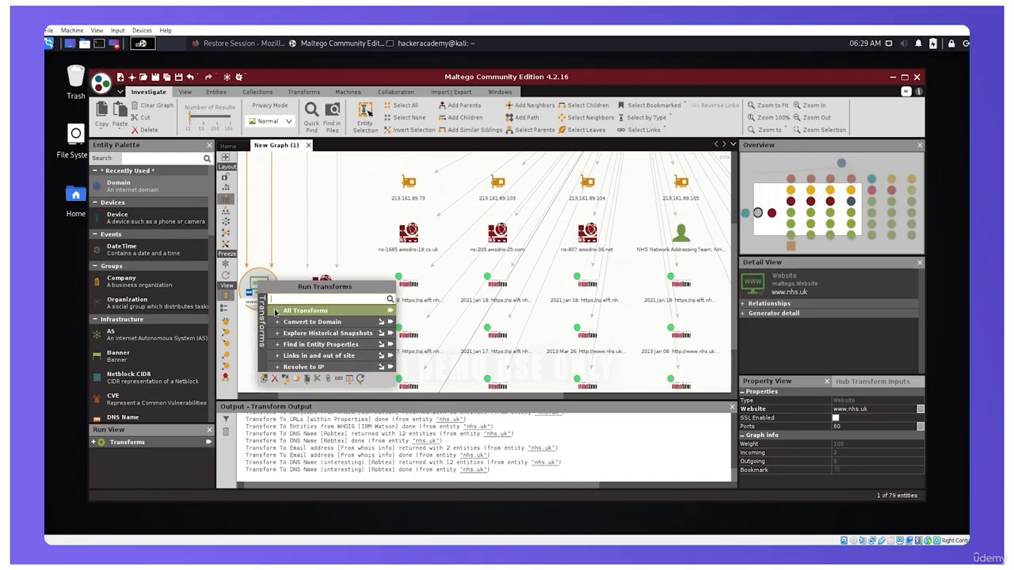
pyautogui.click(278, 314)
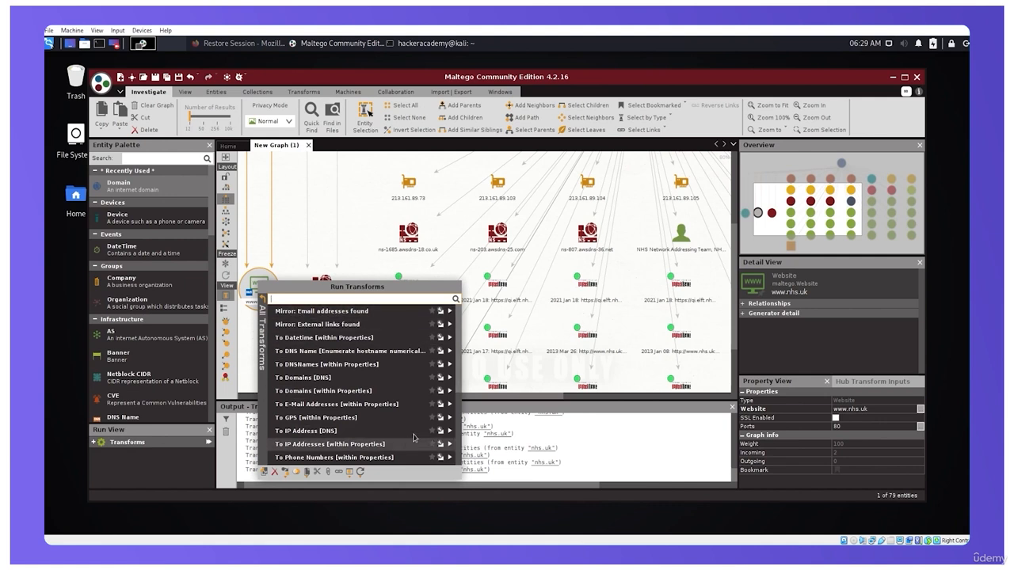
pyautogui.click(450, 314)
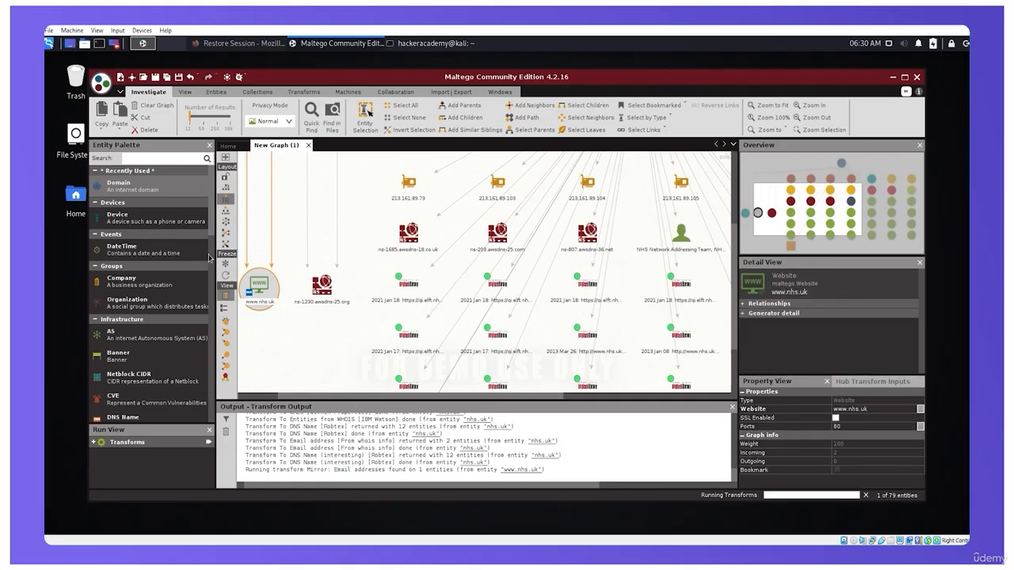
# Try the hierarchical, circular and organic layouts on the graph, and return it to the block arrangement
pyautogui.click(227, 211)
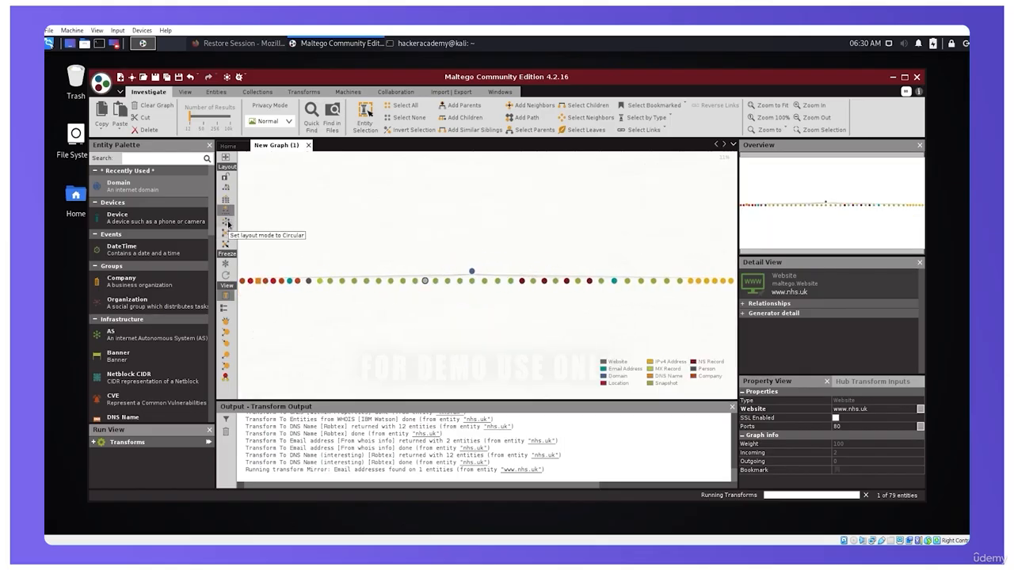
pyautogui.click(228, 225)
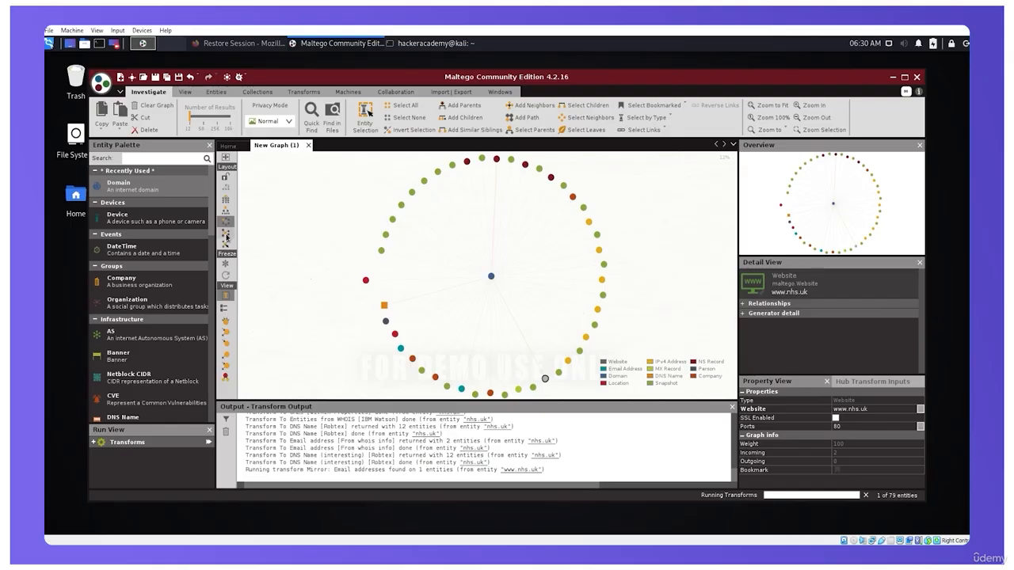
pyautogui.click(225, 245)
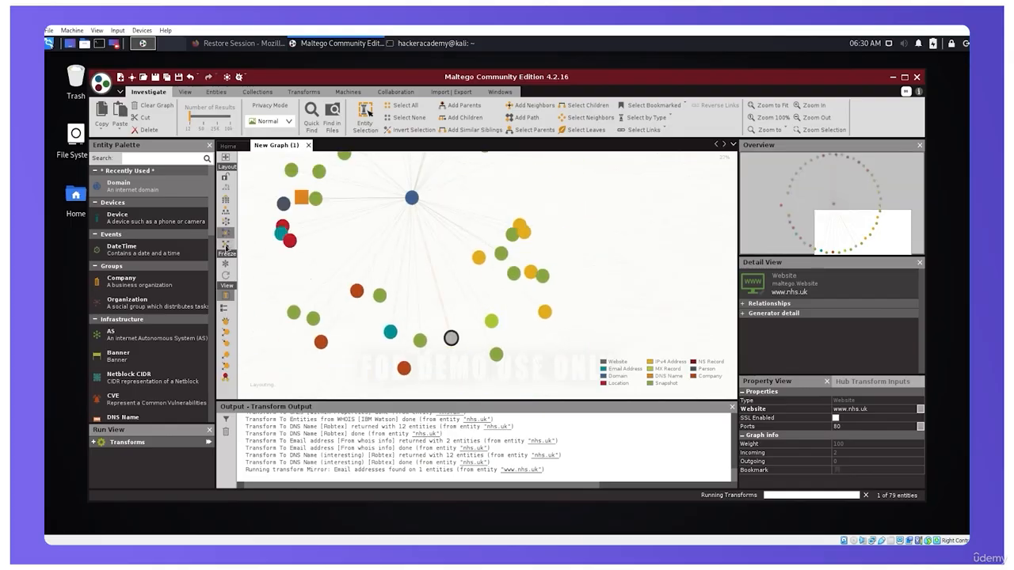
pyautogui.click(227, 247)
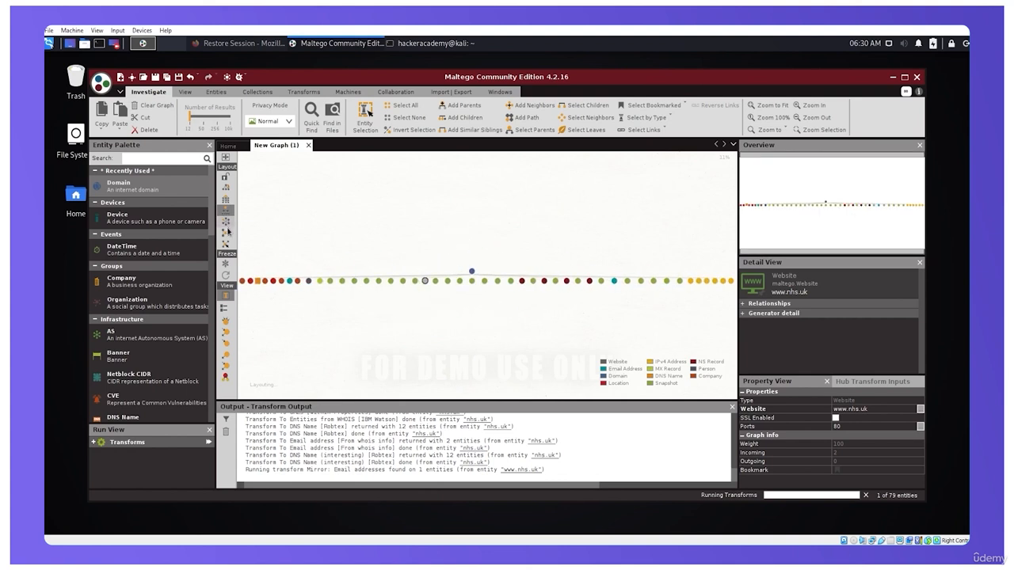
pyautogui.click(229, 233)
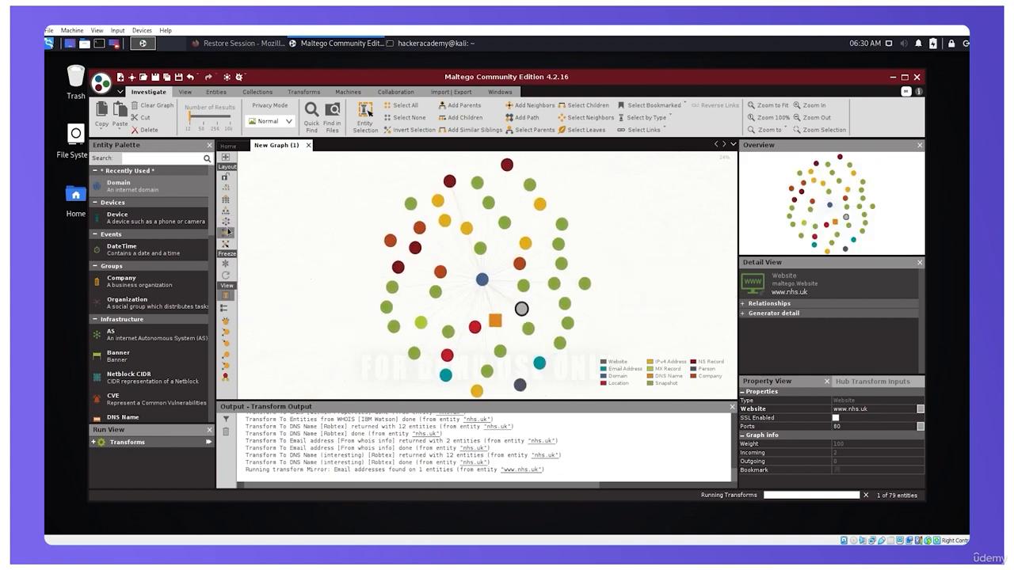
pyautogui.click(227, 191)
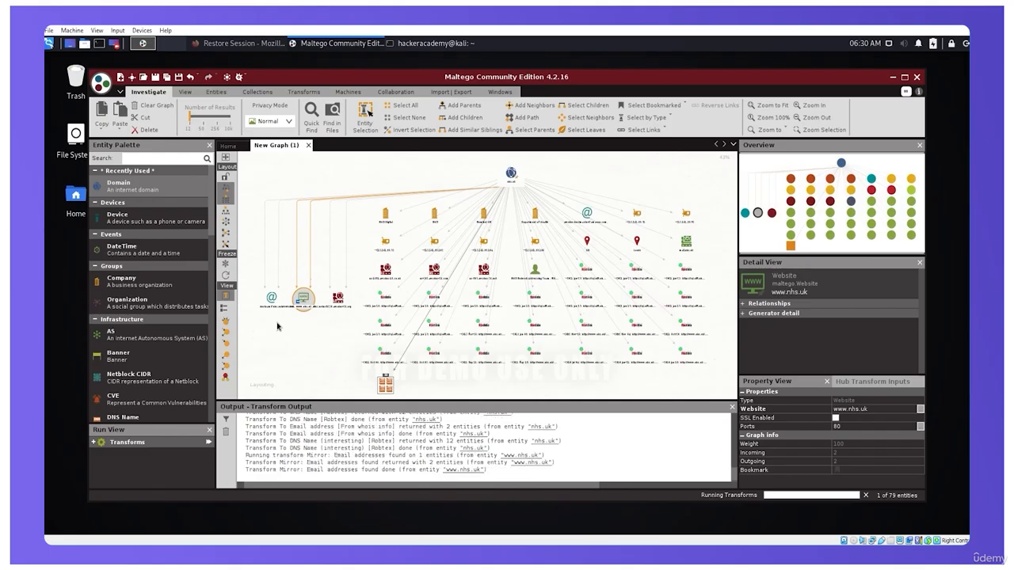
pyautogui.scroll(2, 277, 325)
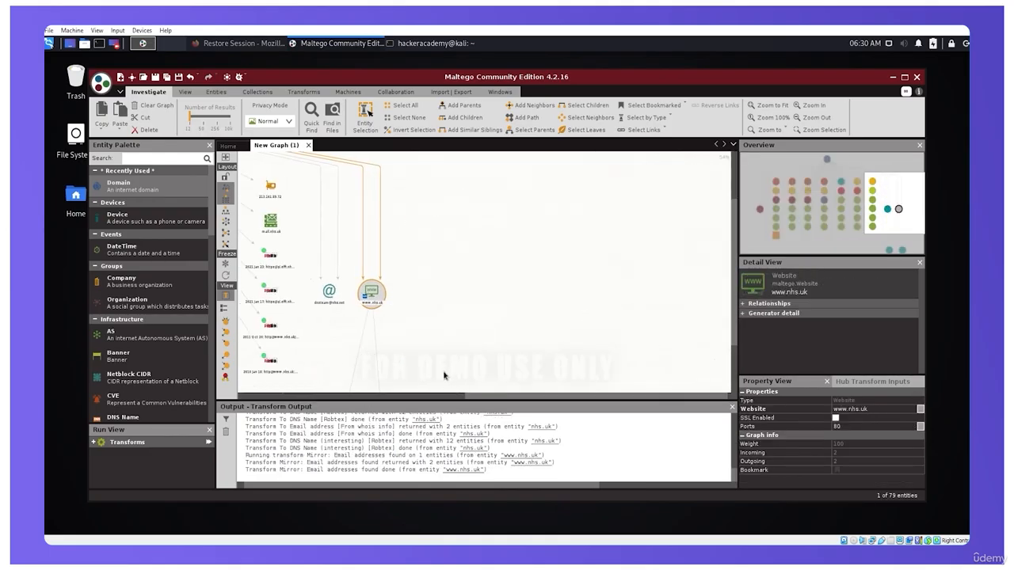
pyautogui.moveTo(734, 270); pyautogui.dragTo(728, 356)
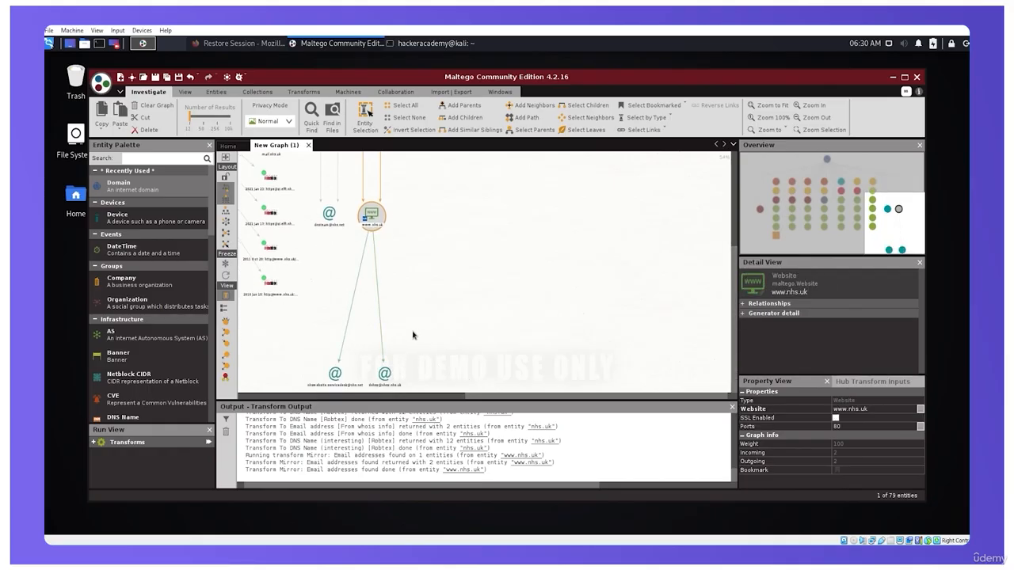
pyautogui.click(225, 212)
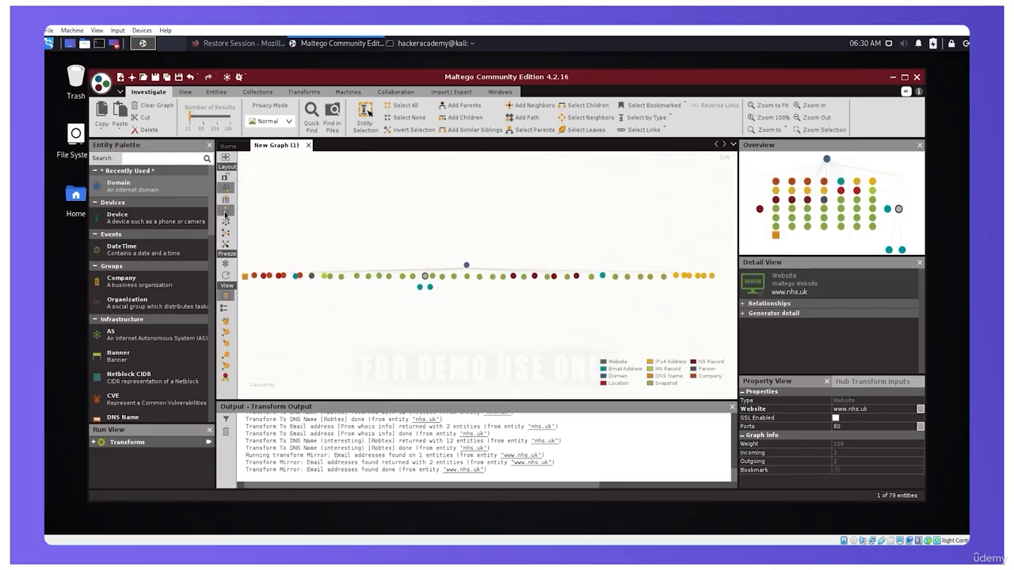
pyautogui.moveTo(450, 298); pyautogui.dragTo(411, 289)
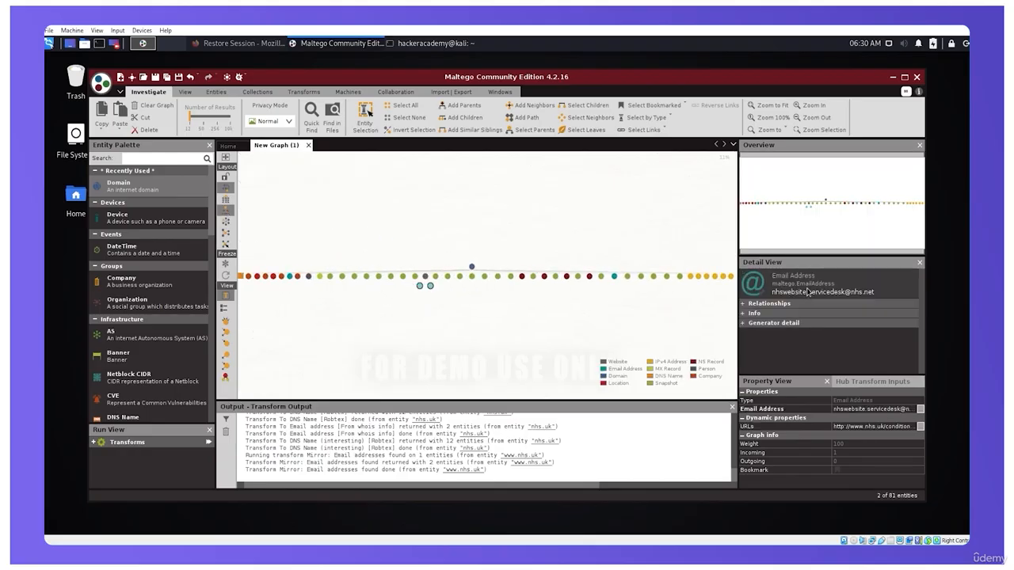